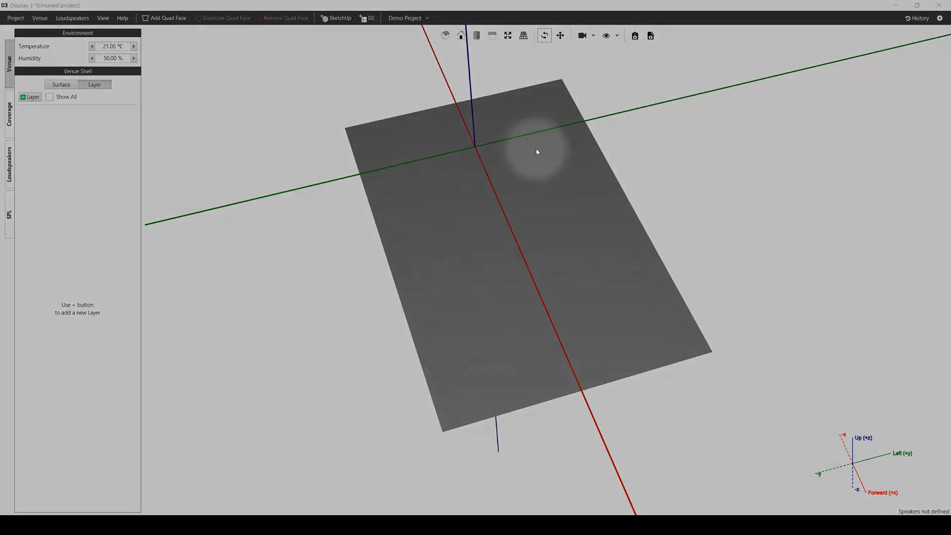
Step: Go through the Coverage and Loudspeakers panels to the SPL parameters (pink noise, 20 Hz–20 kHz)
click(8, 114)
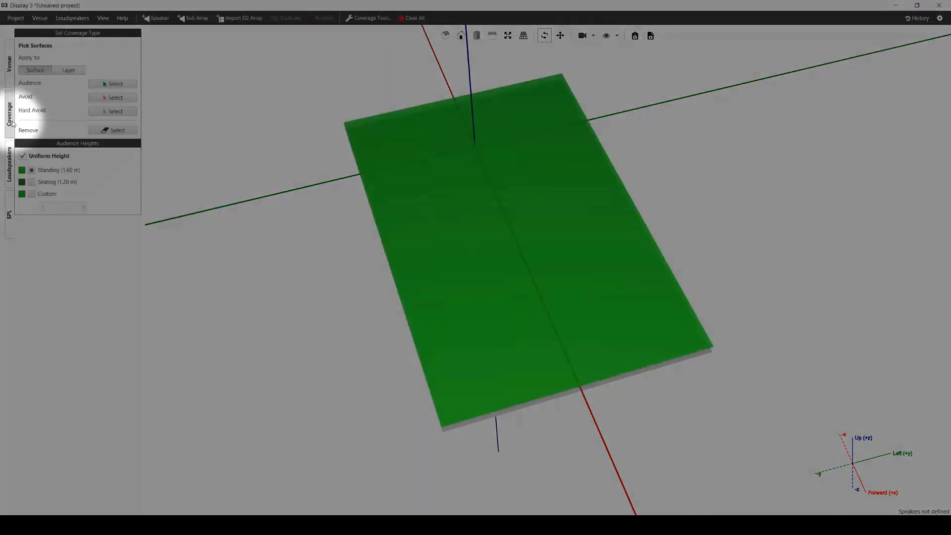
click(9, 164)
click(12, 207)
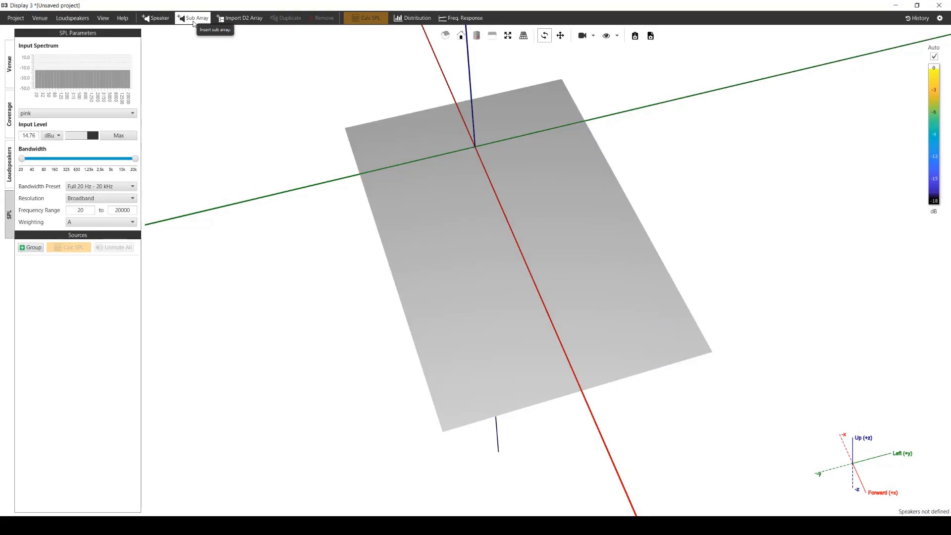
Step: Start a new sub array and pick the SXH218 2 x 18" subwoofer in the maximised chooser
click(193, 22)
click(624, 123)
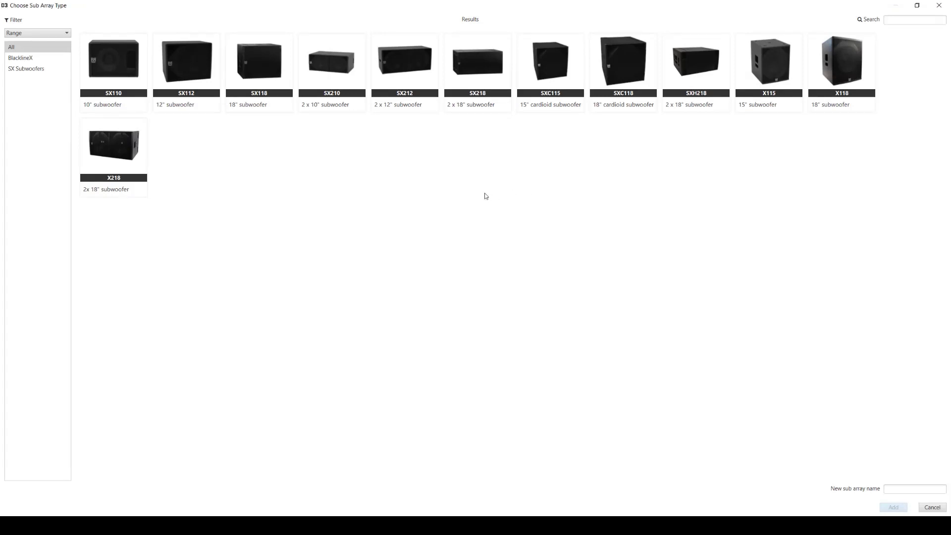
click(697, 109)
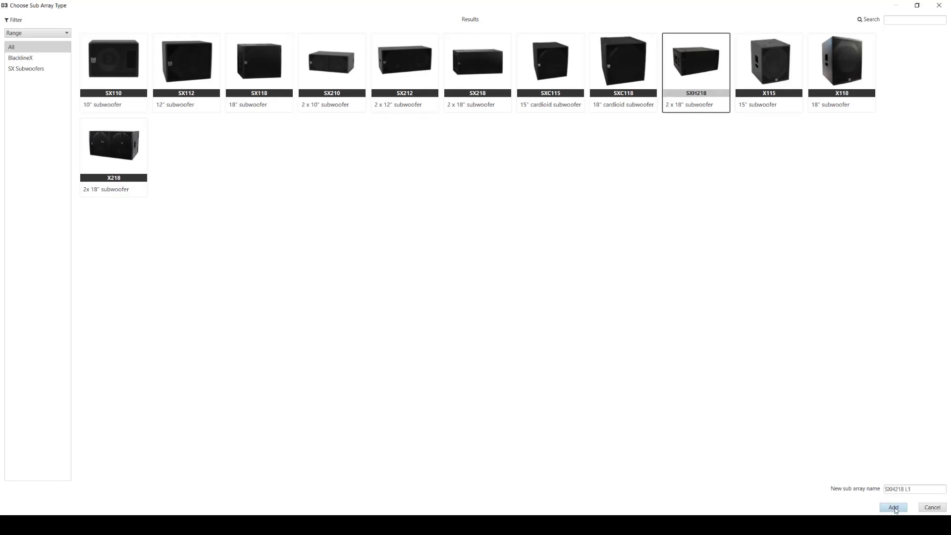
Step: Add the SXH218 array to the venue as Sub Array 8 at the origin, then reselect it
double_click(691, 99)
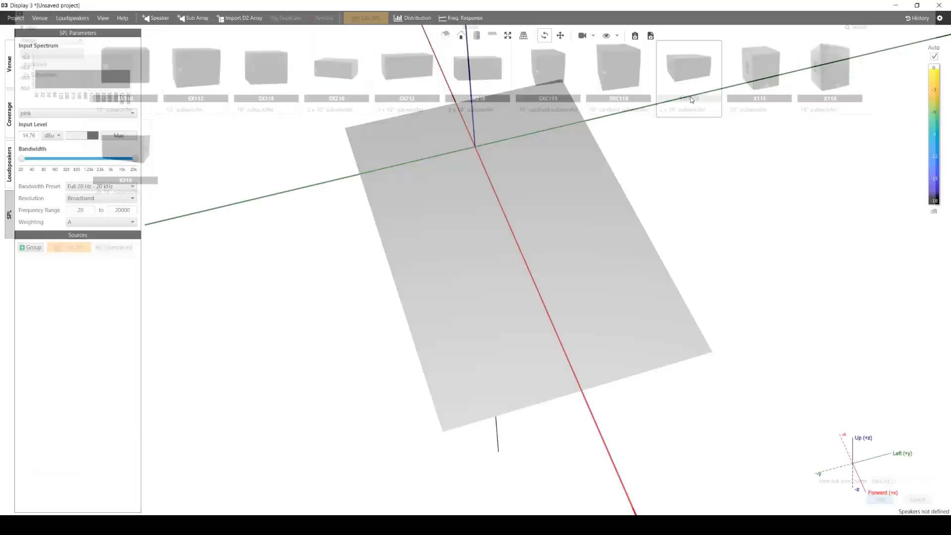
scroll(470, 144, up, 5)
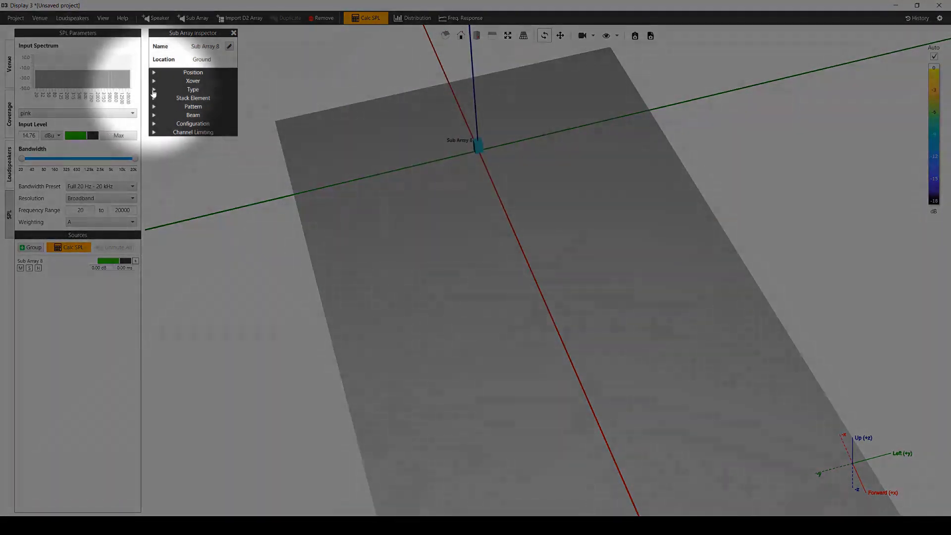
click(193, 89)
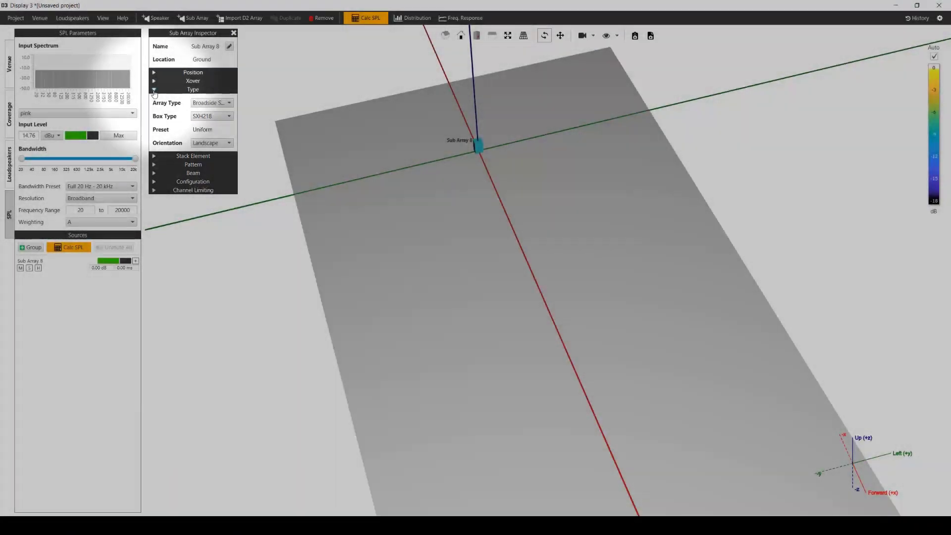
click(193, 89)
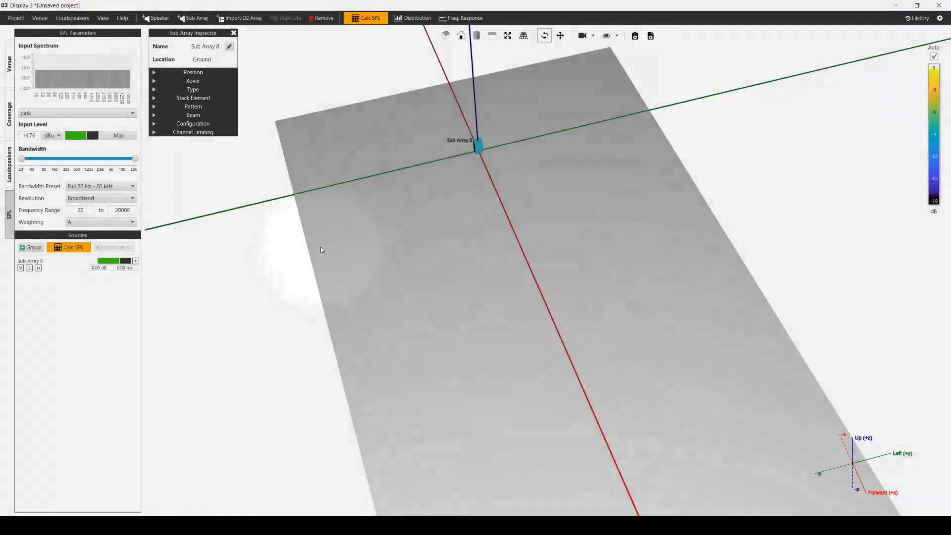
click(320, 246)
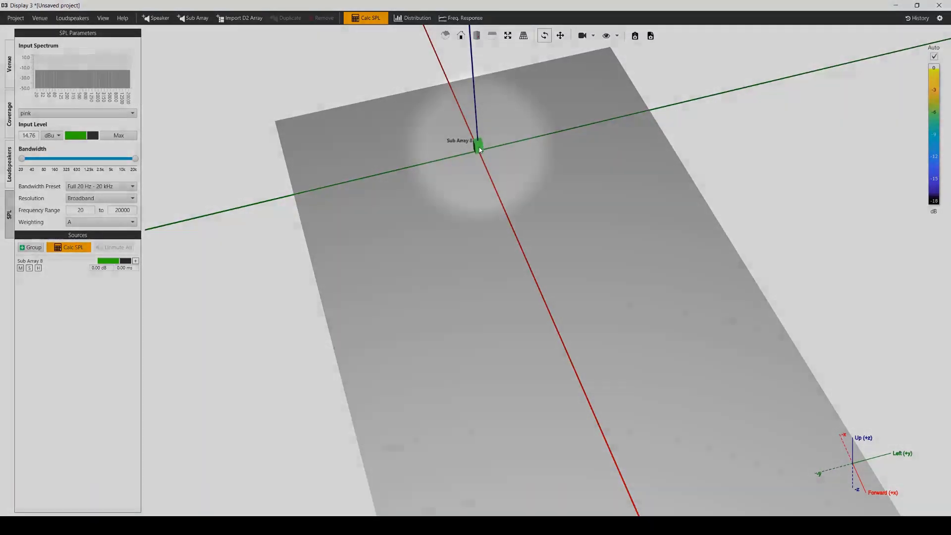
click(479, 147)
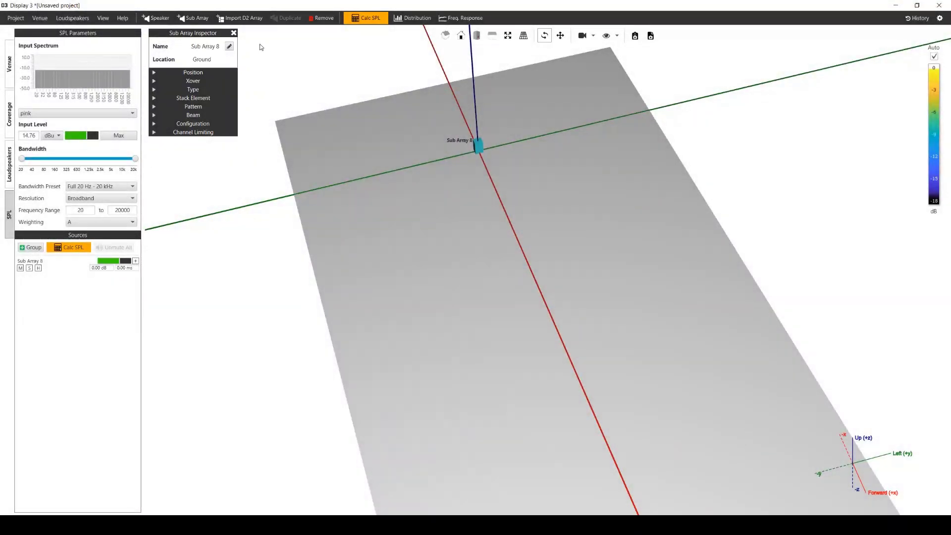
Step: Change the sub array's name in the inspector to 'Broadside Array'
click(229, 46)
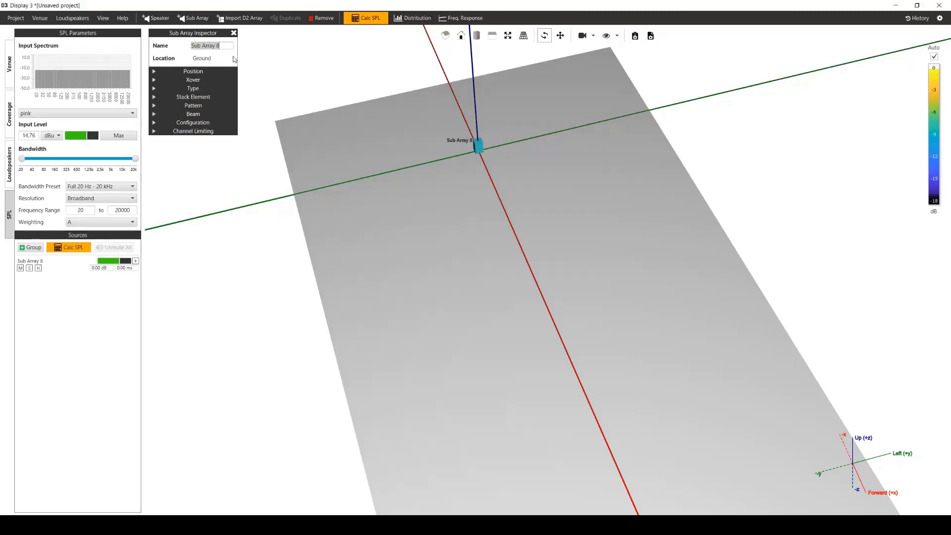
text(Broadside Array)
key(Return)
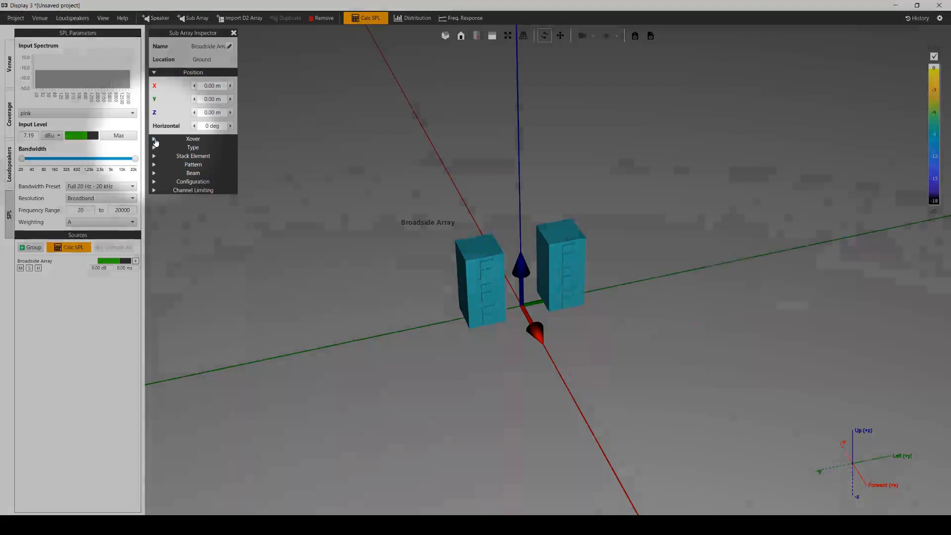
Step: Set the Xover frequency to 80 Hz and expand the Type and Stack Element settings
click(155, 141)
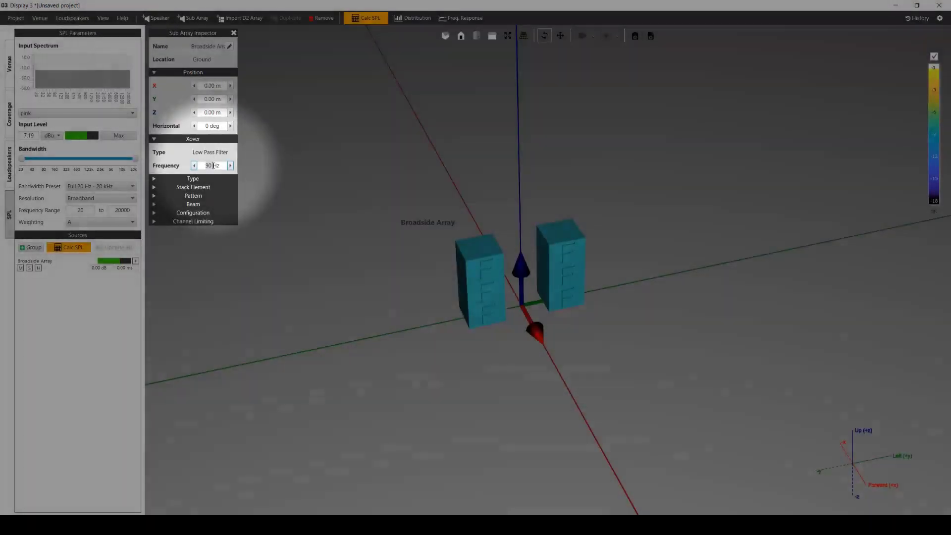
key(BackSpace)
key(BackSpace)
text(80)
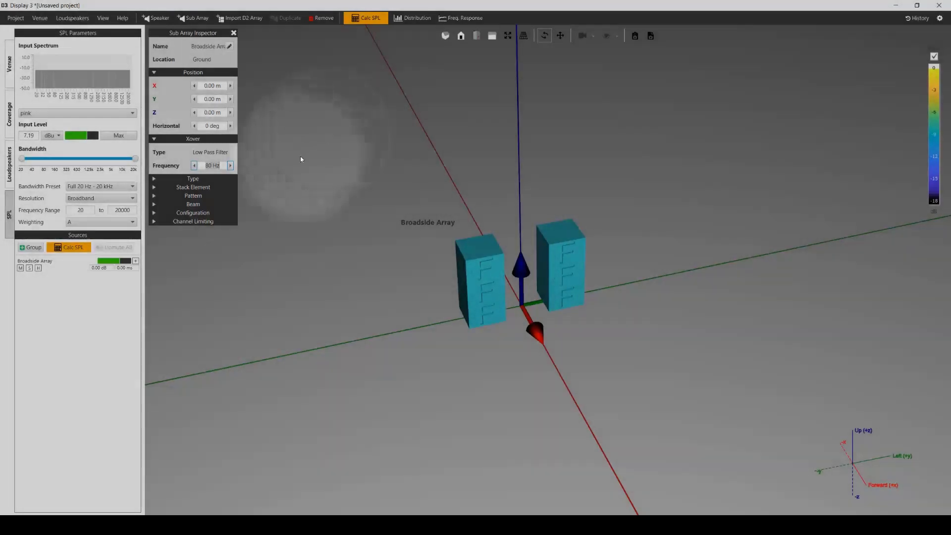
key(Return)
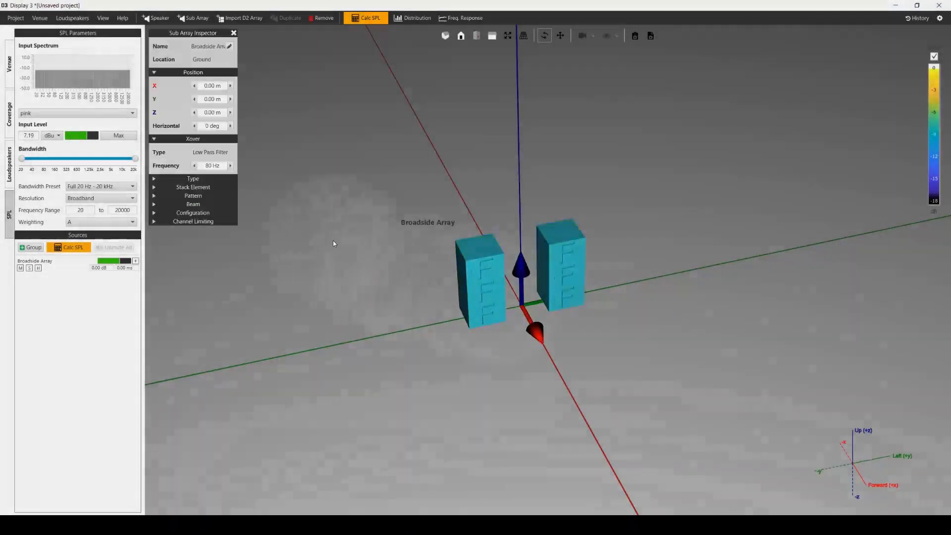
click(192, 178)
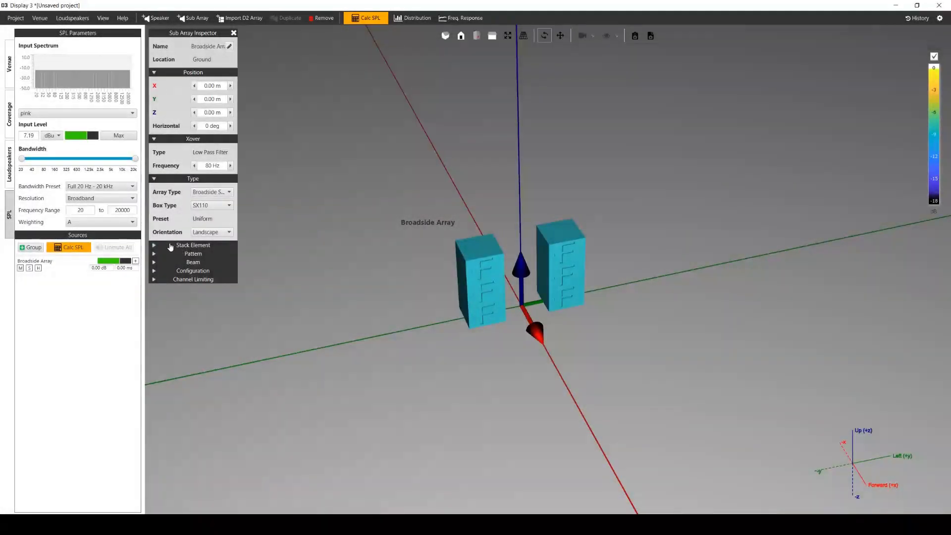
click(170, 246)
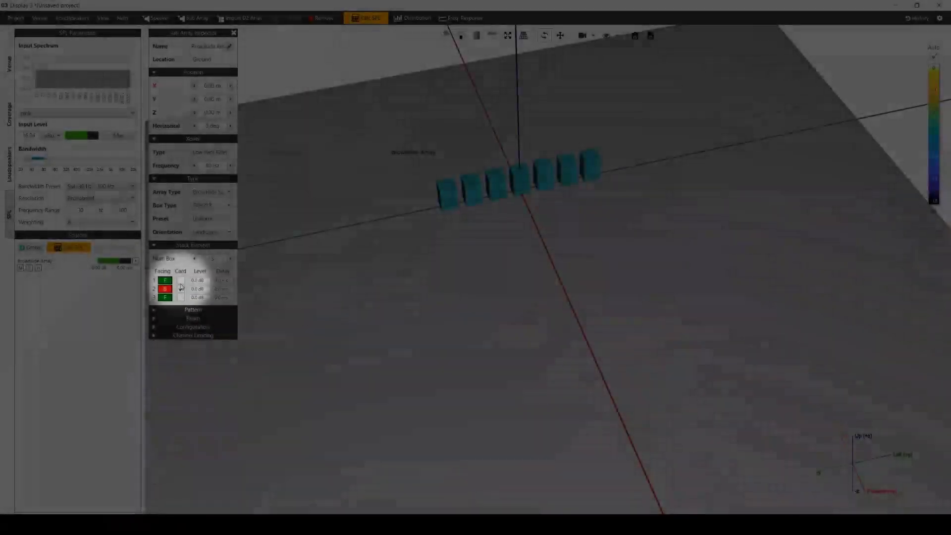
Step: Tick Card for row 2 so each stack's middle box is cardioid
click(181, 289)
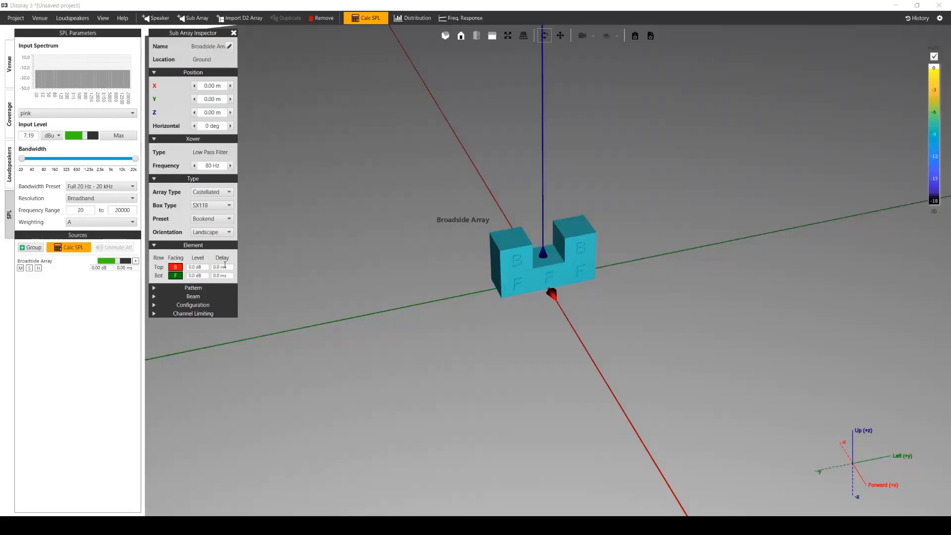
Step: In Pattern, raise the array to 20 subs and 7 elements spanning 7.80 m
click(218, 287)
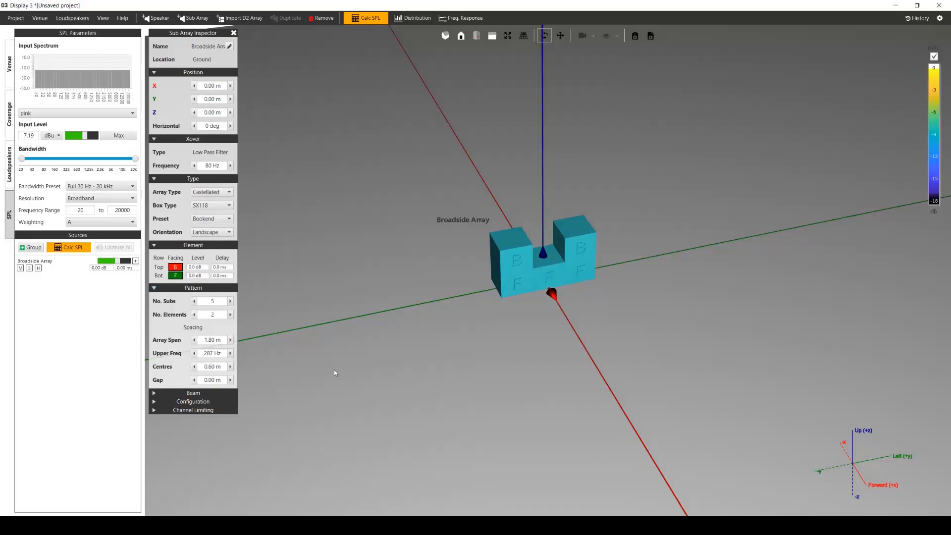
click(229, 301)
click(230, 301)
click(230, 301)
click(229, 301)
click(230, 301)
click(230, 301)
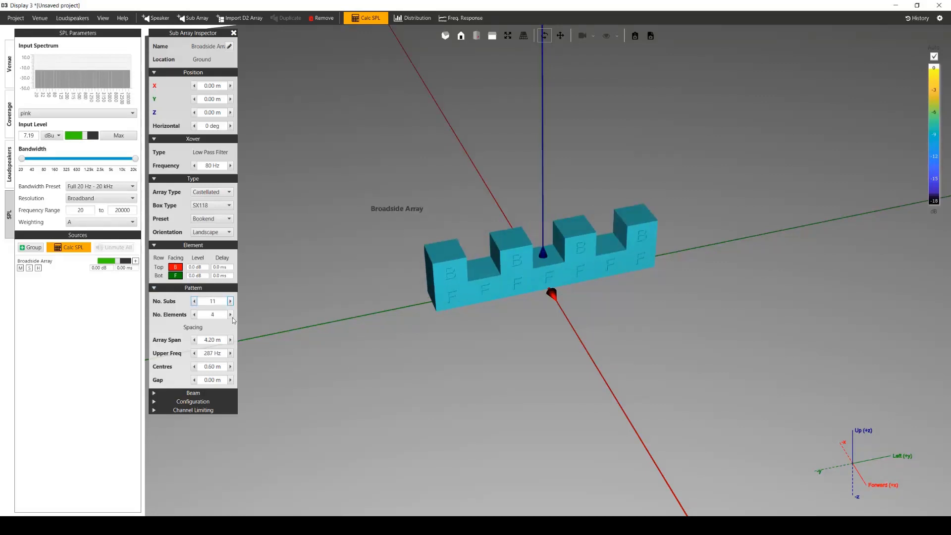
click(232, 317)
click(232, 317)
click(233, 317)
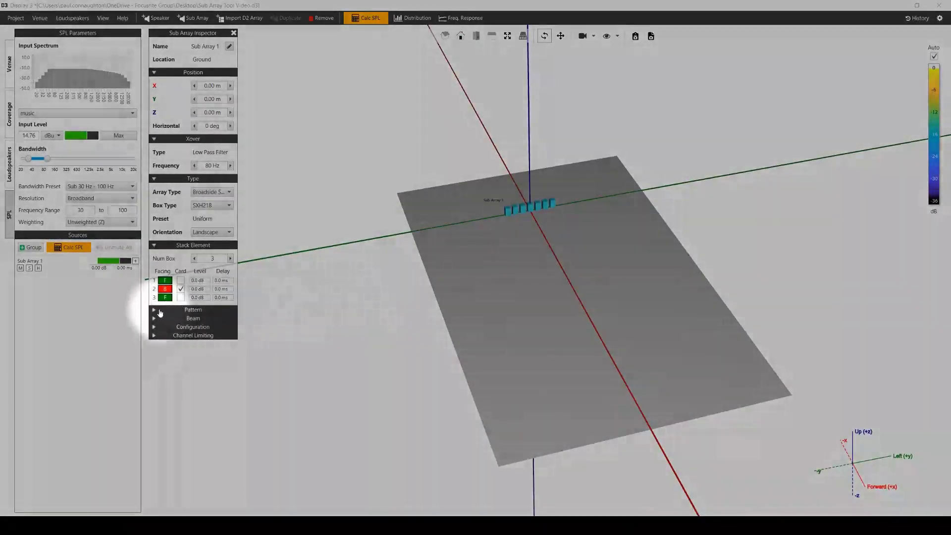
Step: In Sub Array 1's Pattern settings, bring the element count back to 7
click(154, 309)
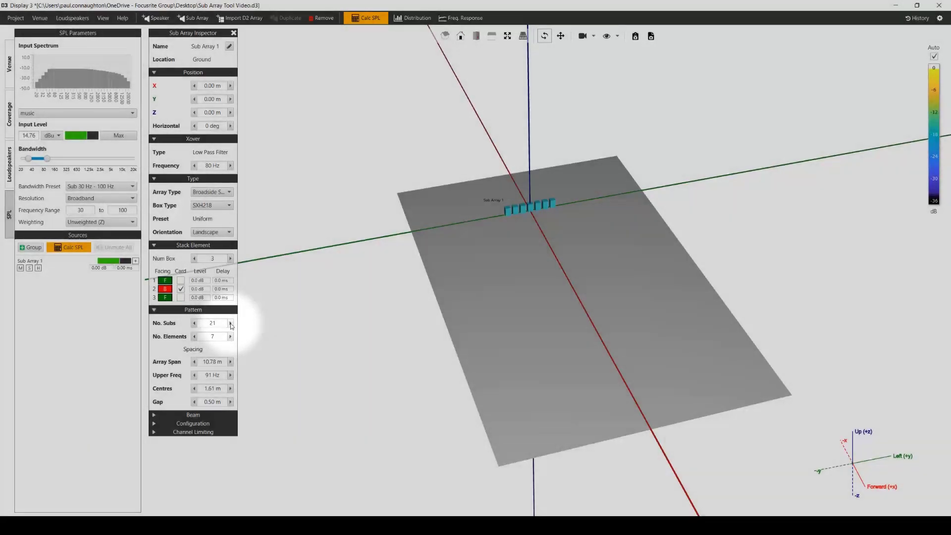
click(230, 324)
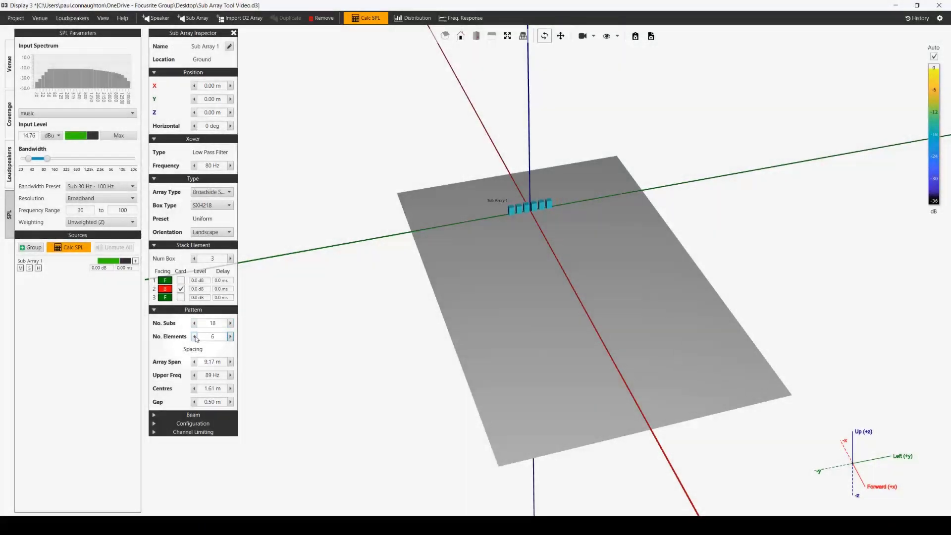
click(193, 339)
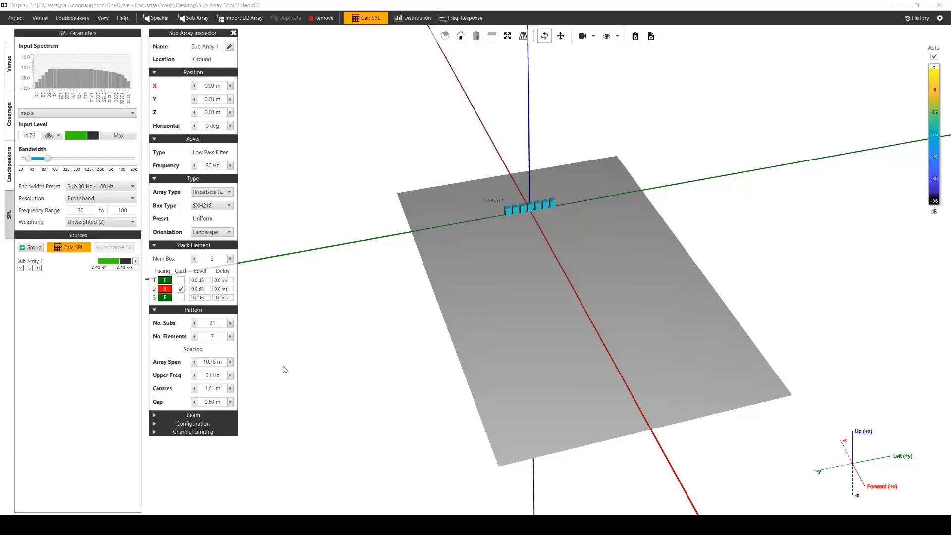
Step: Set the array's Upper Freq to 80 Hz
drag(507, 221, 517, 216)
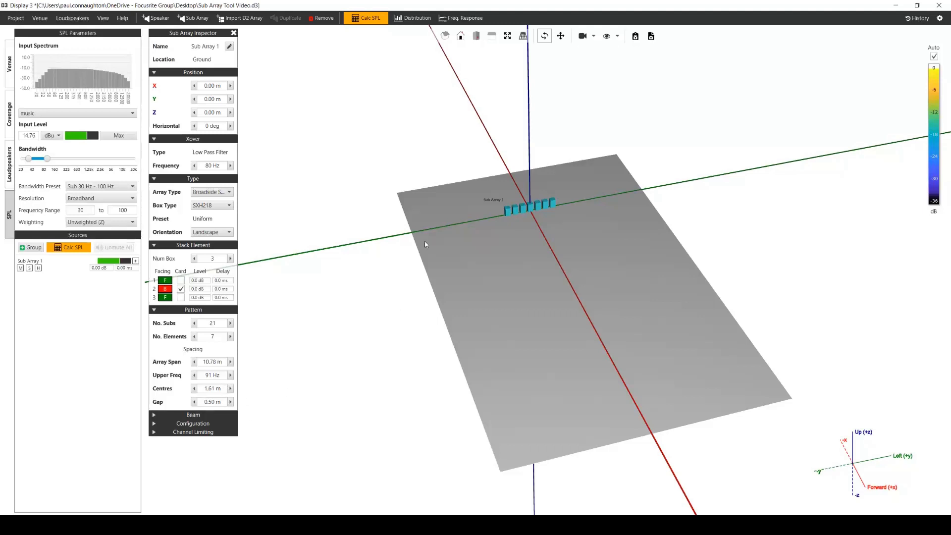
scroll(503, 216, up, 6)
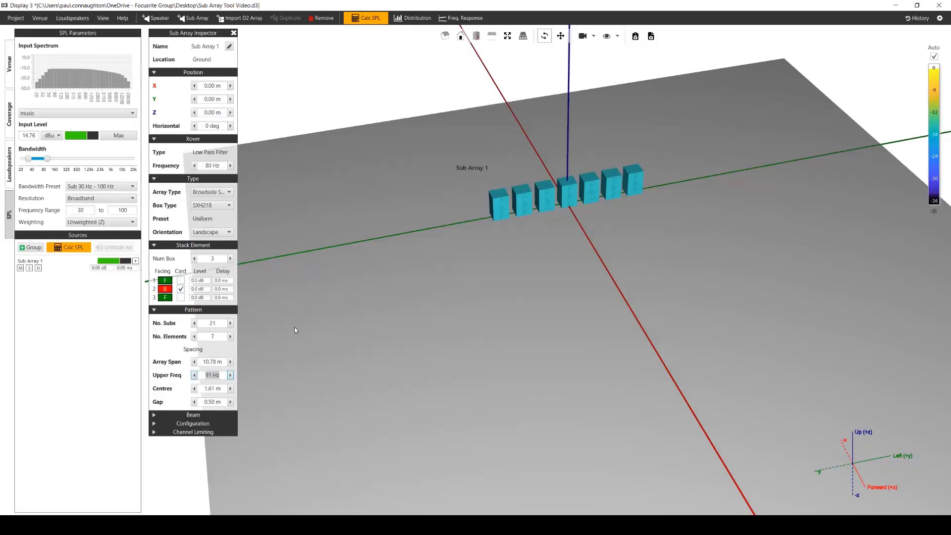
text(80)
key(Return)
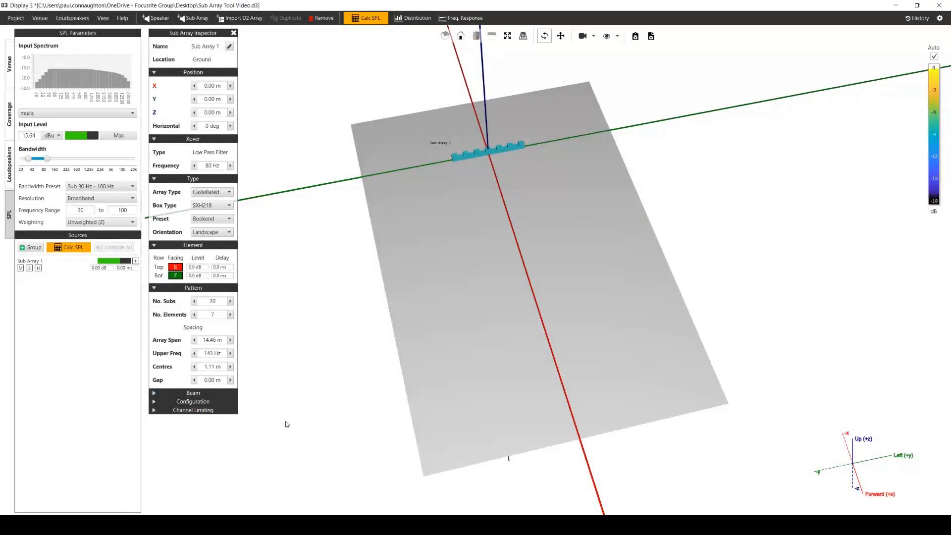
Step: Set the Beam width to 1 deg and apply with Calc SPL to map the narrow beam
click(153, 393)
click(225, 406)
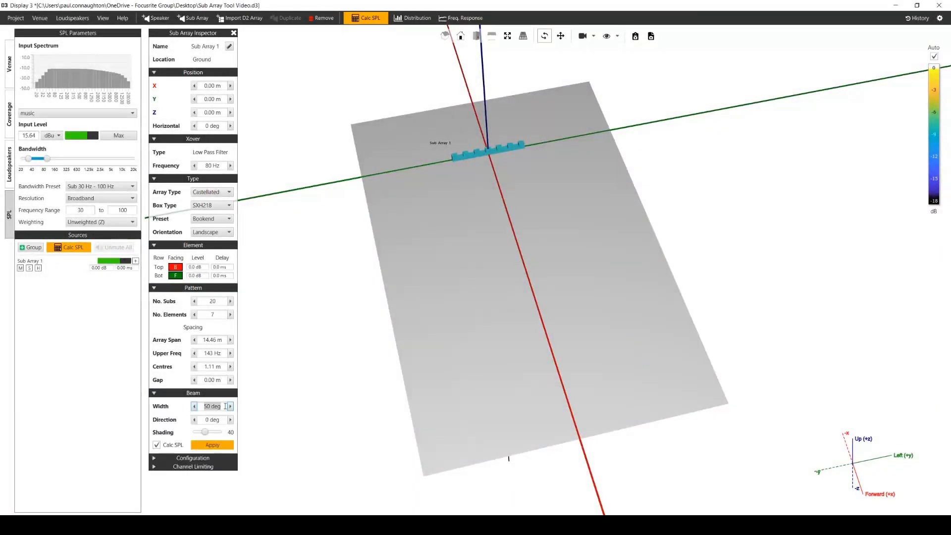
text(180)
key(Return)
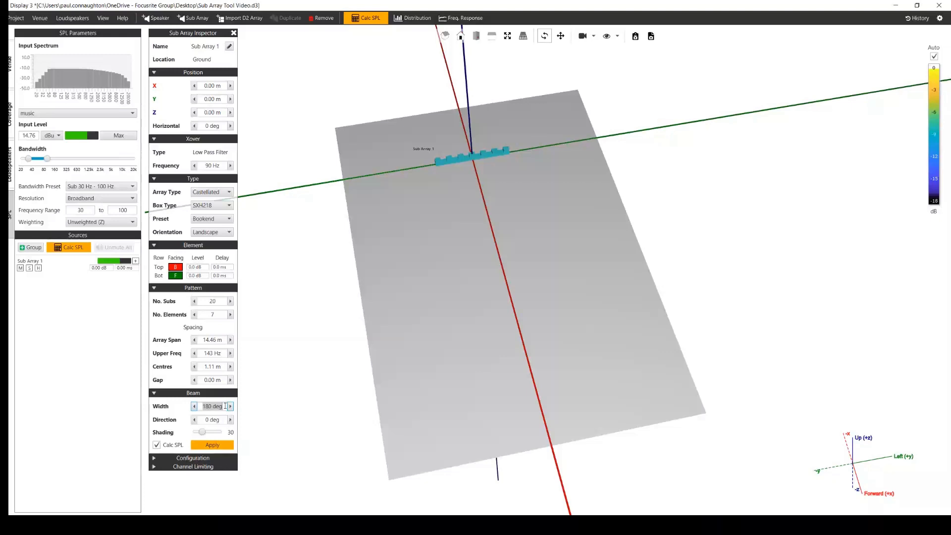
text(1)
key(Return)
click(229, 445)
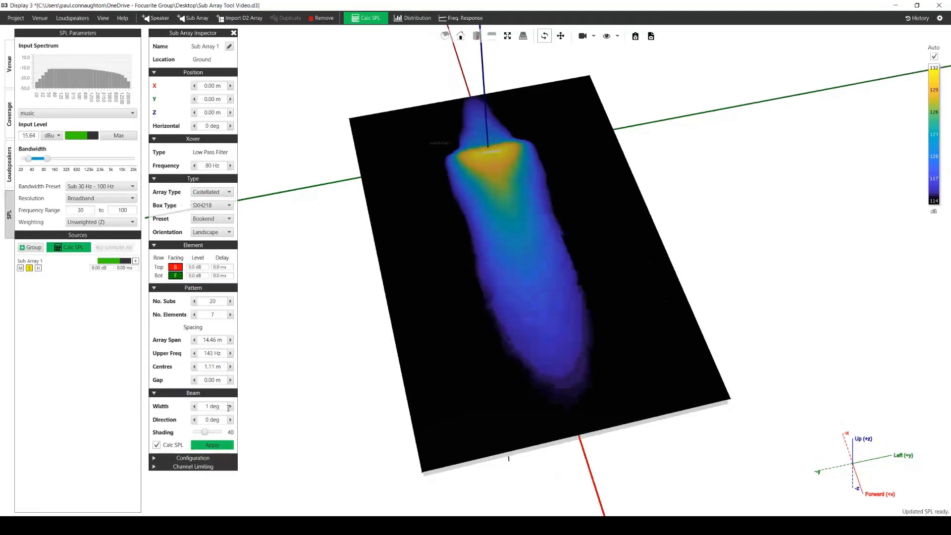
Step: Change the beam width to 30 deg, then 90 deg, recalculating SPL each time
click(220, 406)
text(30)
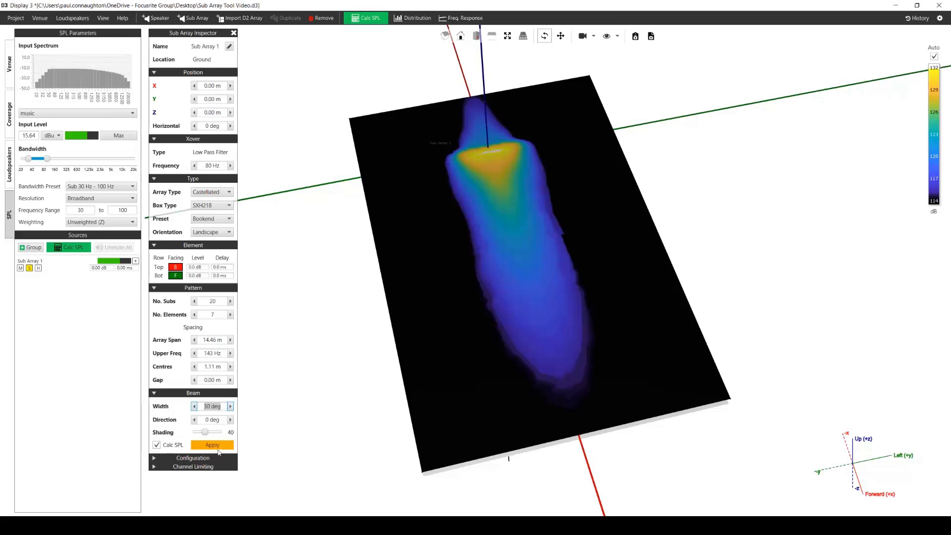
click(218, 448)
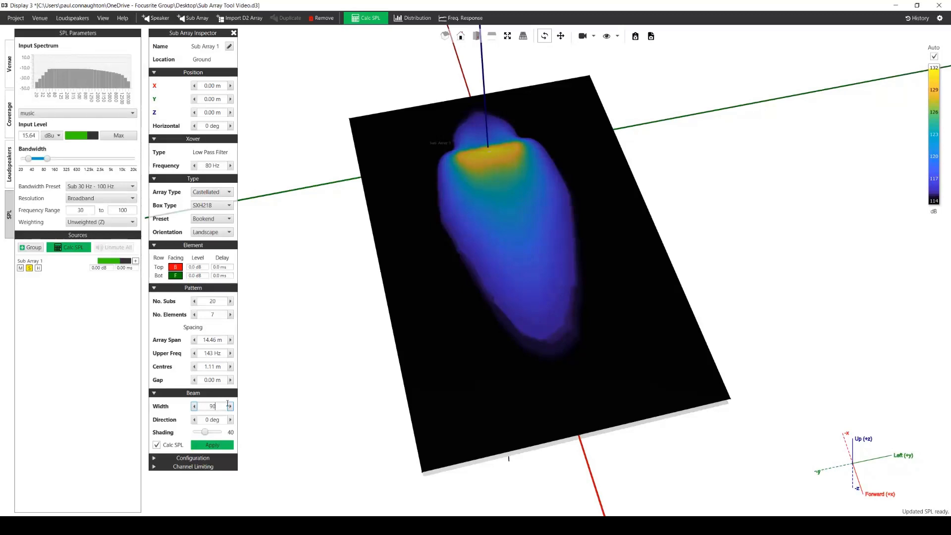
click(222, 449)
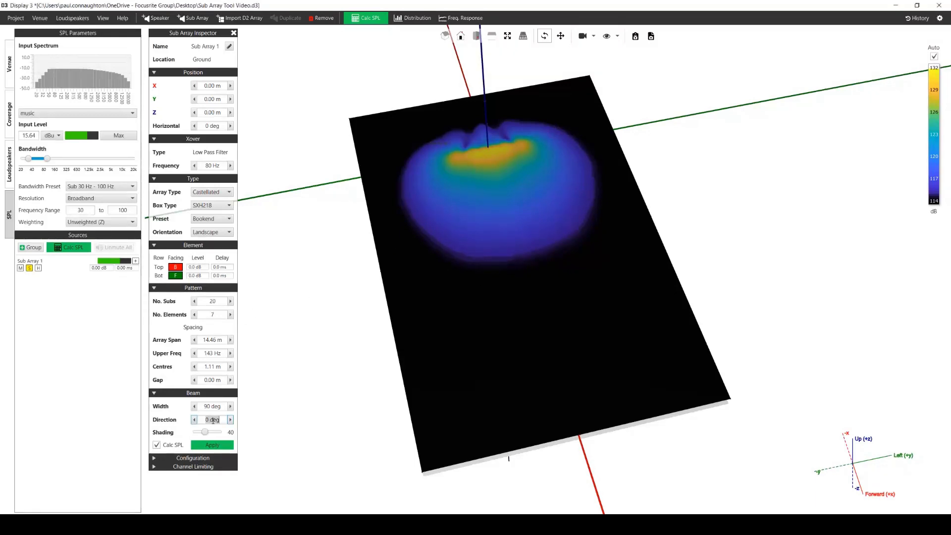
Step: Steer the beam direction to 20 deg, then -20 deg, recalculating SPL each time
click(223, 447)
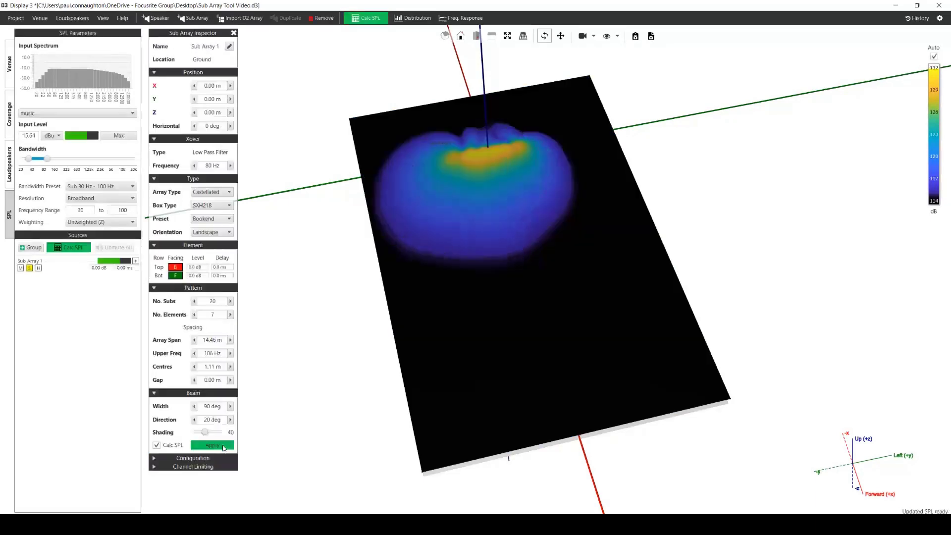
text(-20)
key(Return)
click(229, 445)
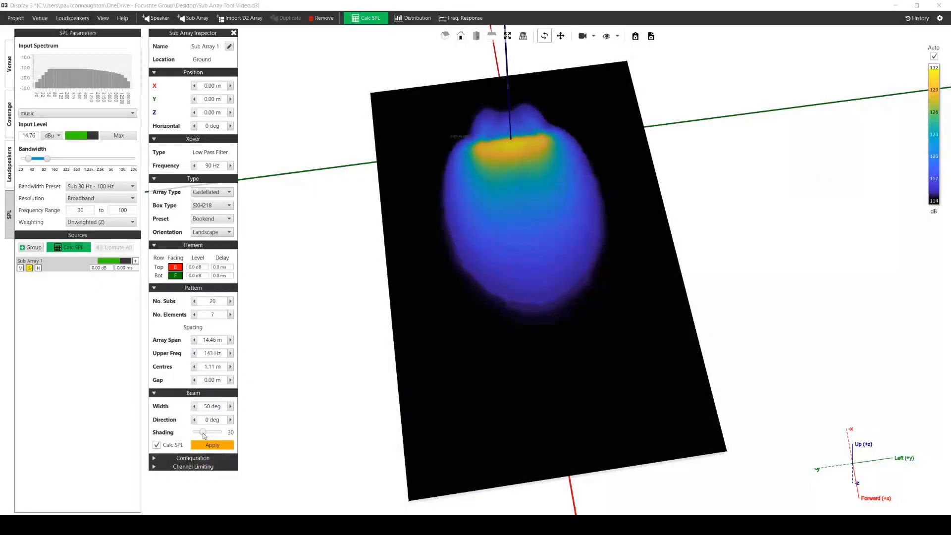
Step: Compare the 50 deg beam's SPL at shading 0 and higher, then apply shading 40
drag(204, 434, 191, 432)
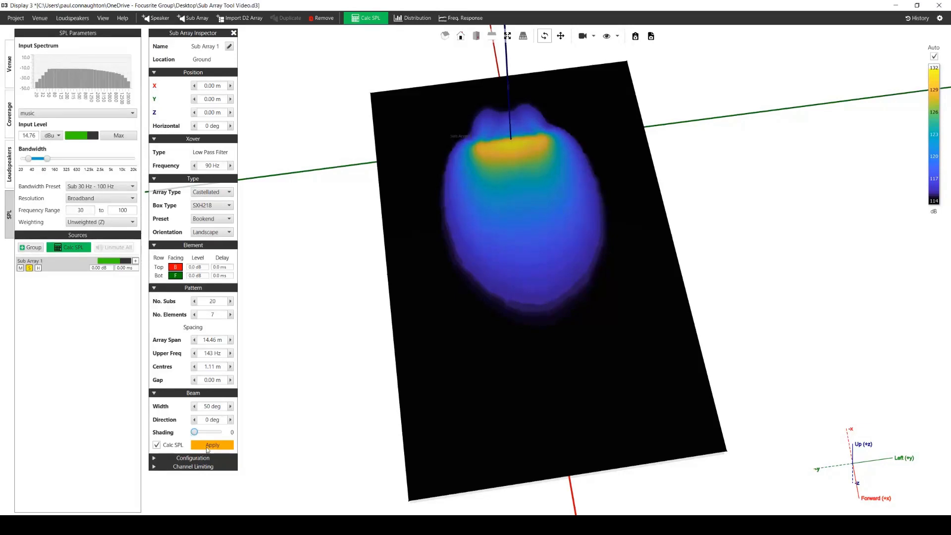
click(203, 446)
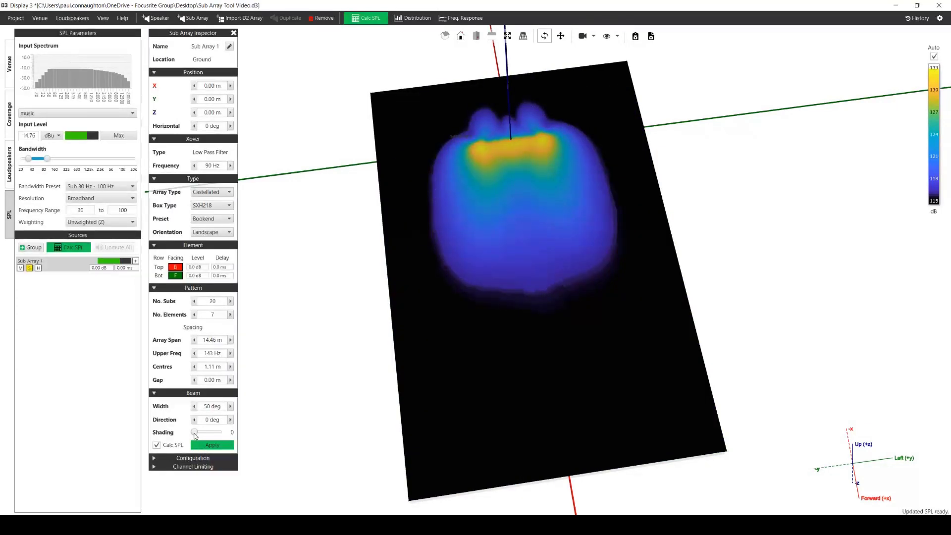
drag(194, 434, 210, 435)
click(210, 446)
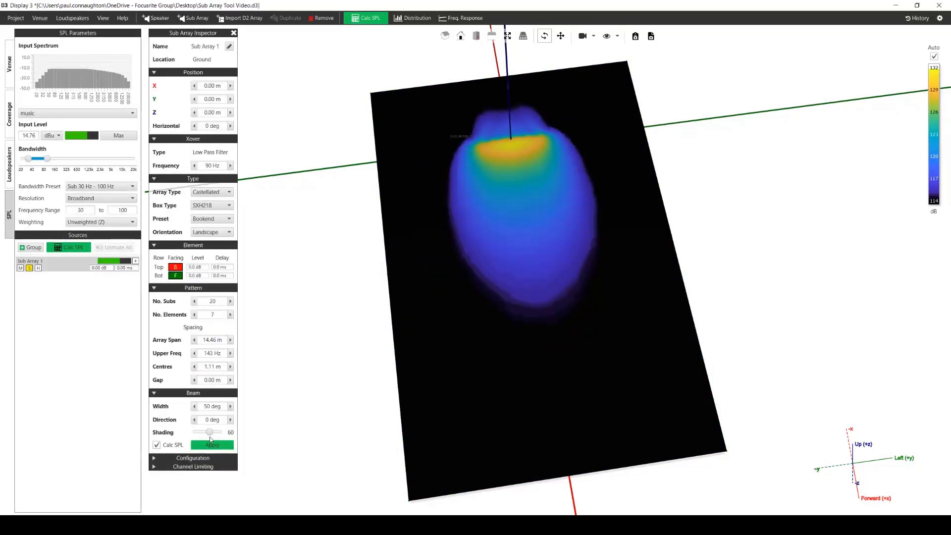
drag(208, 435, 203, 436)
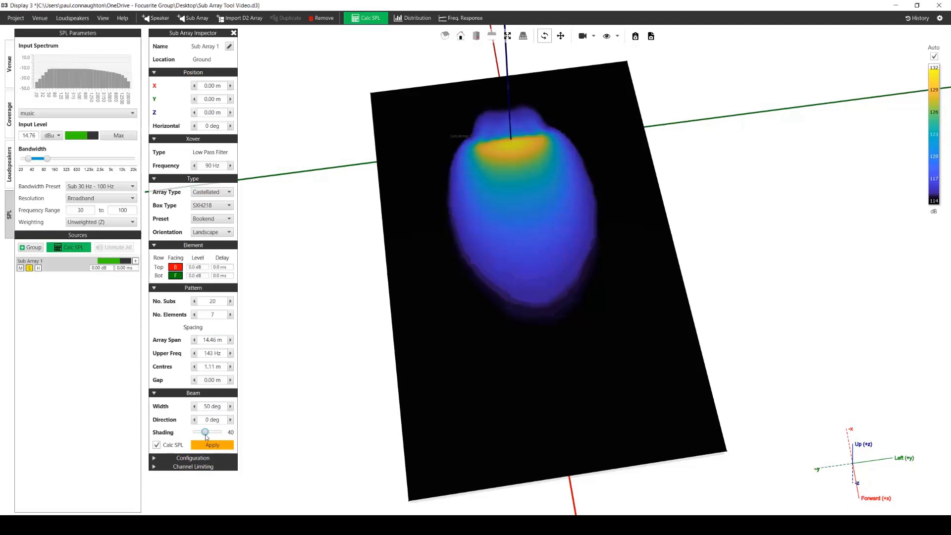
click(216, 444)
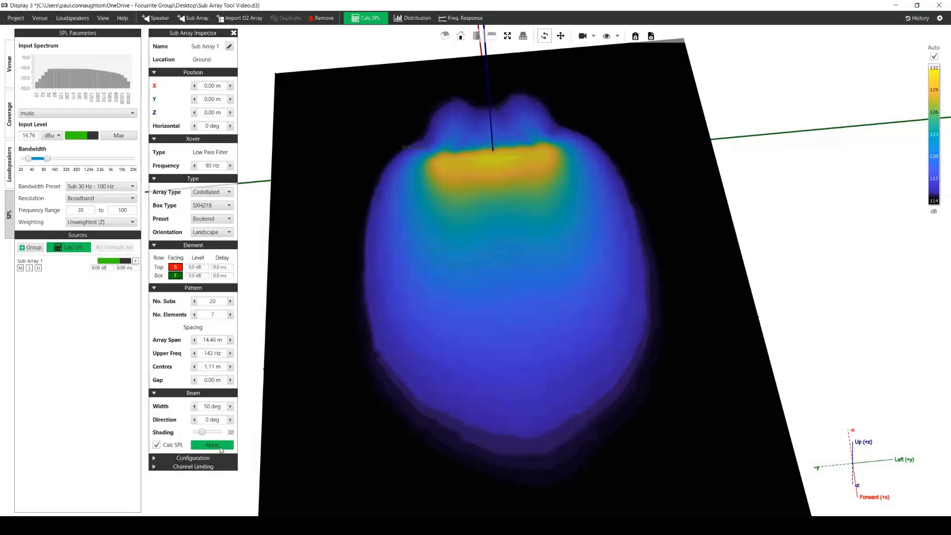
Step: Switch off Calc SPL and apply a beam width of 56 deg to Sub Array 1
click(156, 445)
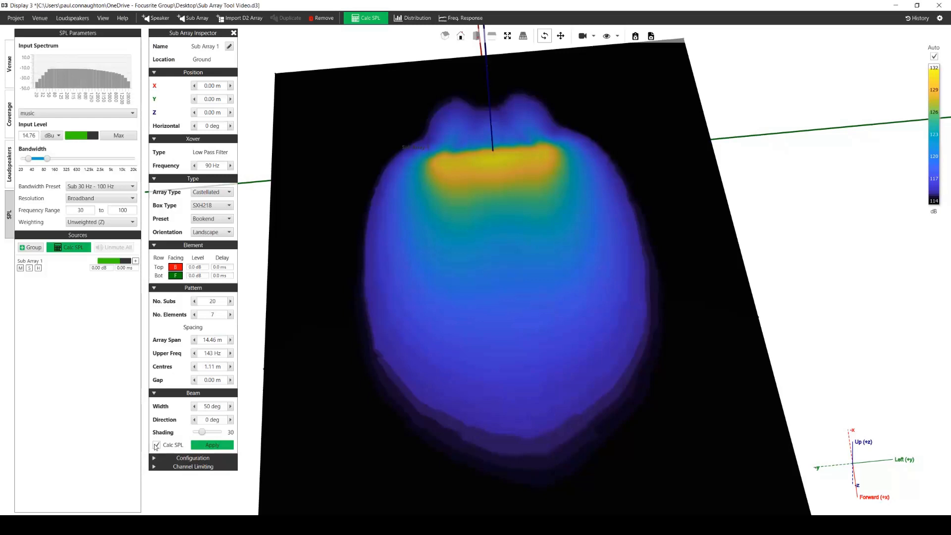
click(212, 445)
click(230, 406)
click(231, 406)
click(230, 406)
click(230, 406)
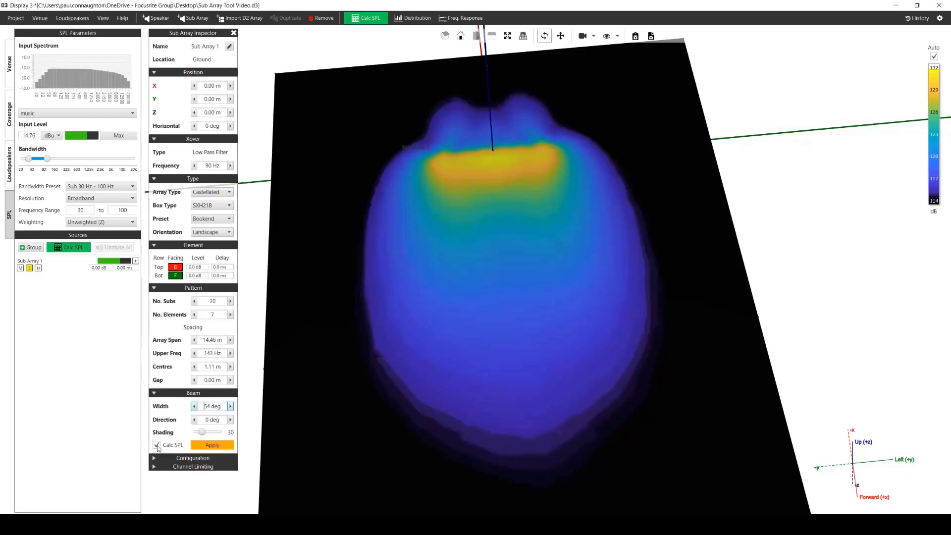
click(157, 445)
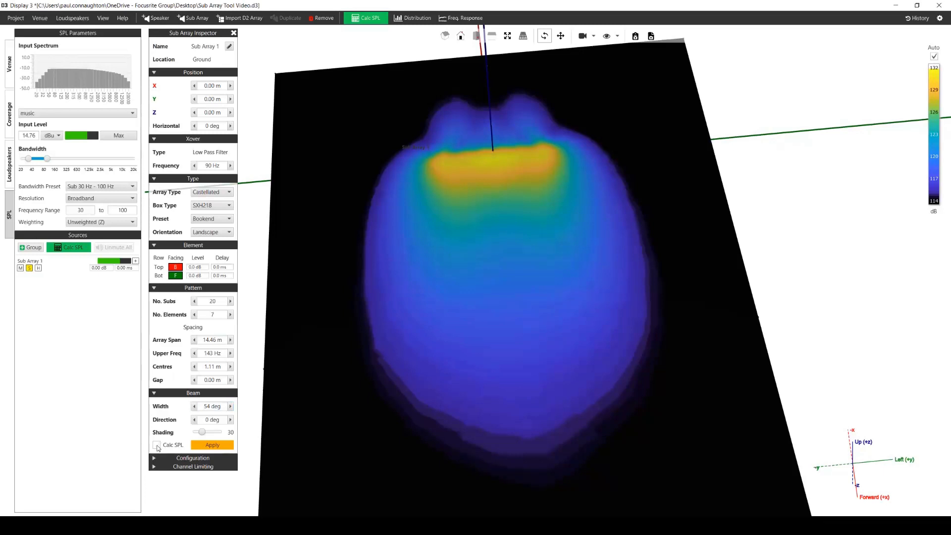
click(230, 410)
click(229, 410)
click(211, 445)
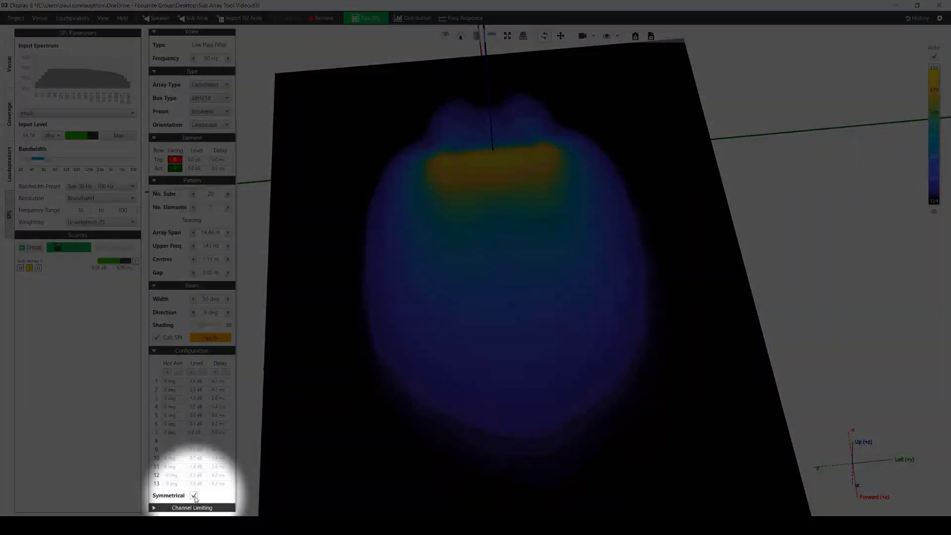
Step: Turn off Symmetrical, set stack 2's horizontal aim to 20 deg, and recalculate the SPL
click(194, 496)
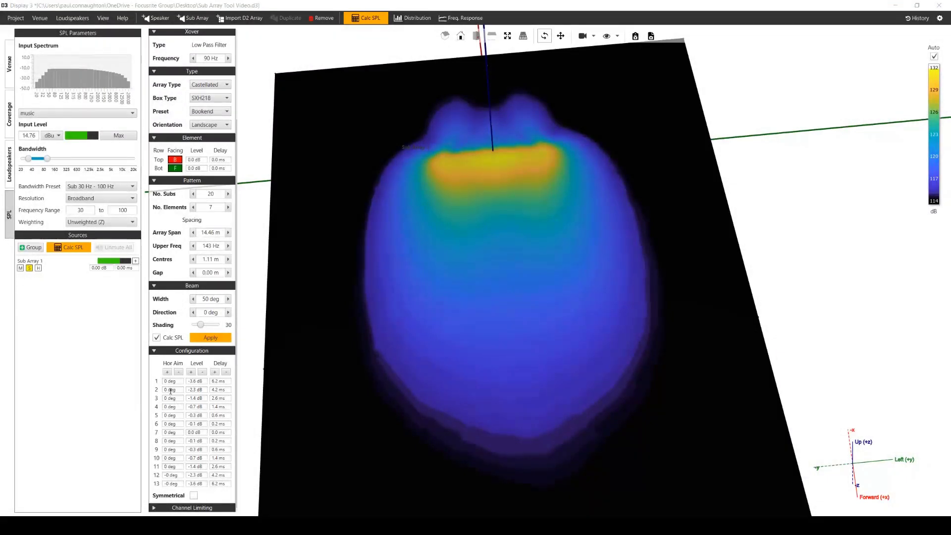
click(171, 389)
text(2)
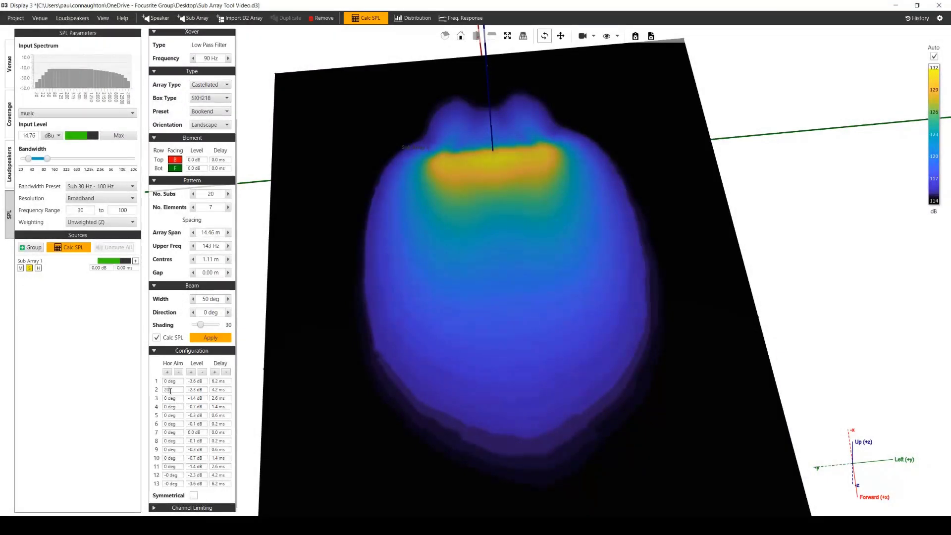
text(0)
key(Return)
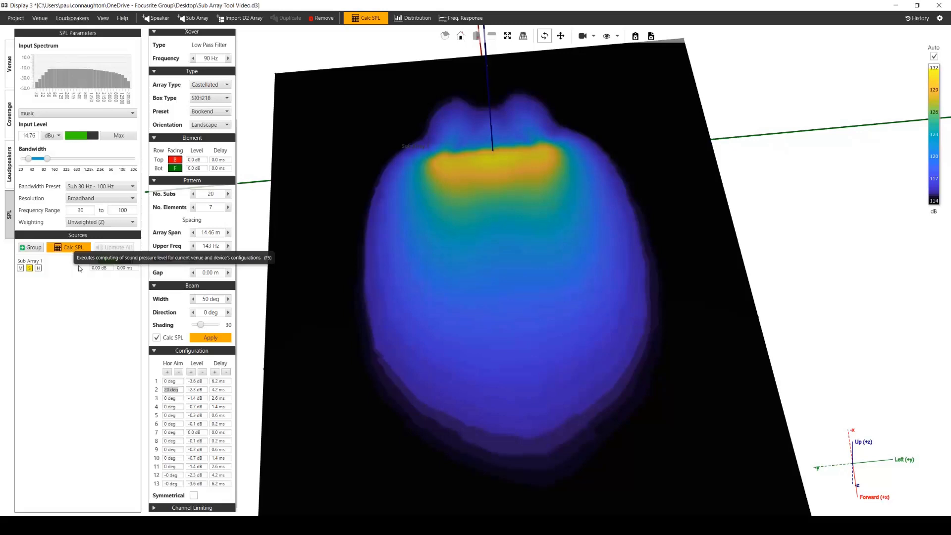
click(208, 339)
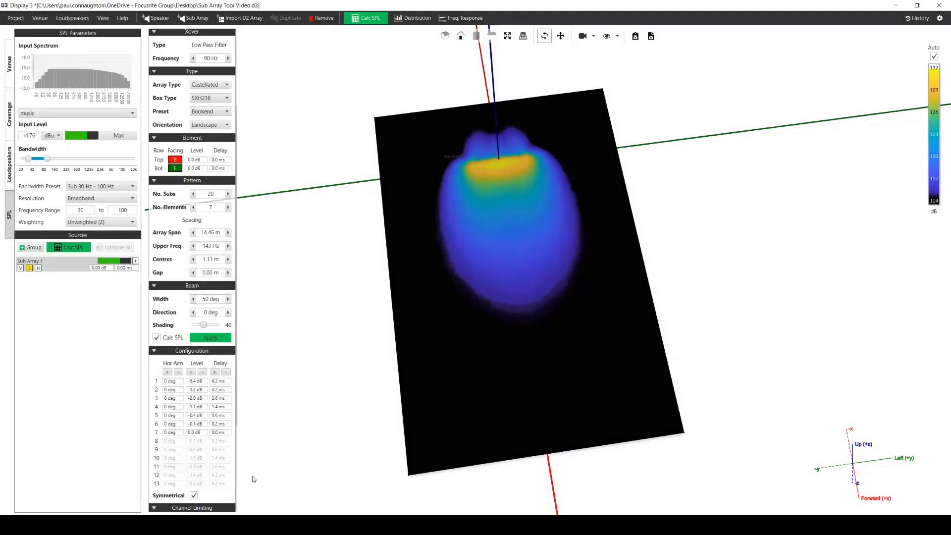
Step: Scroll down Sub Array 1's settings toward the Channel Limiting section
scroll(220, 474, down, 5)
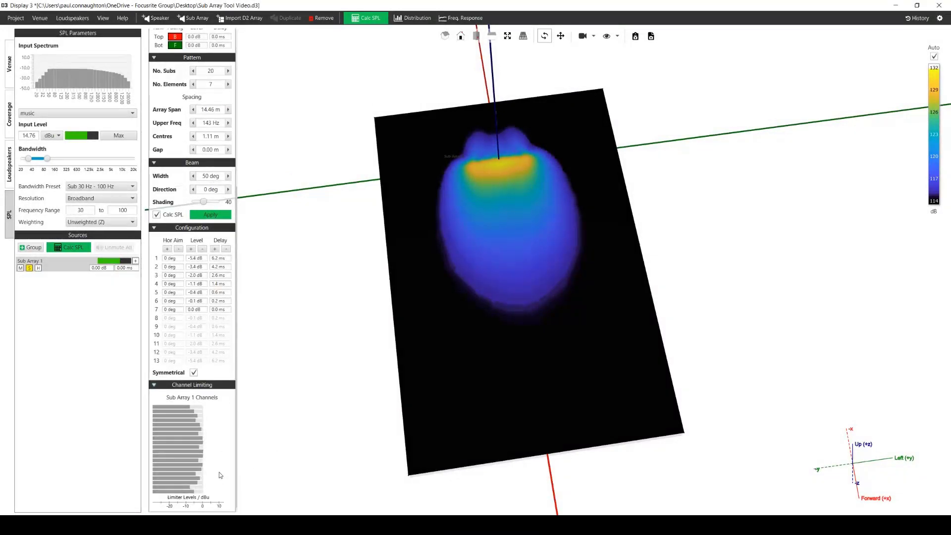